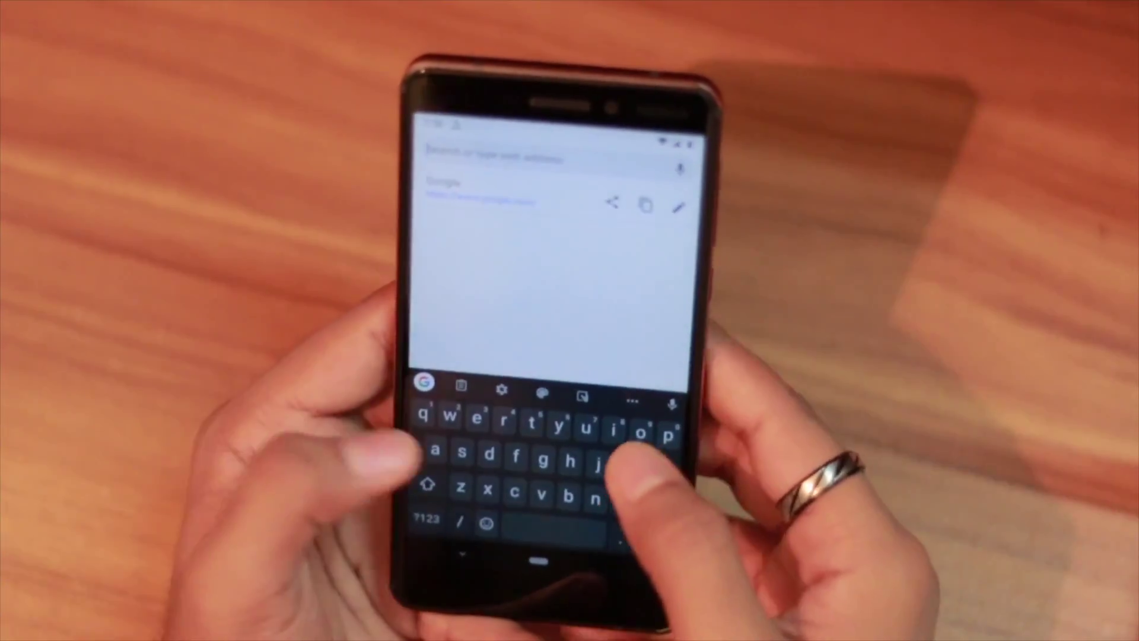
pyautogui.write('dict')
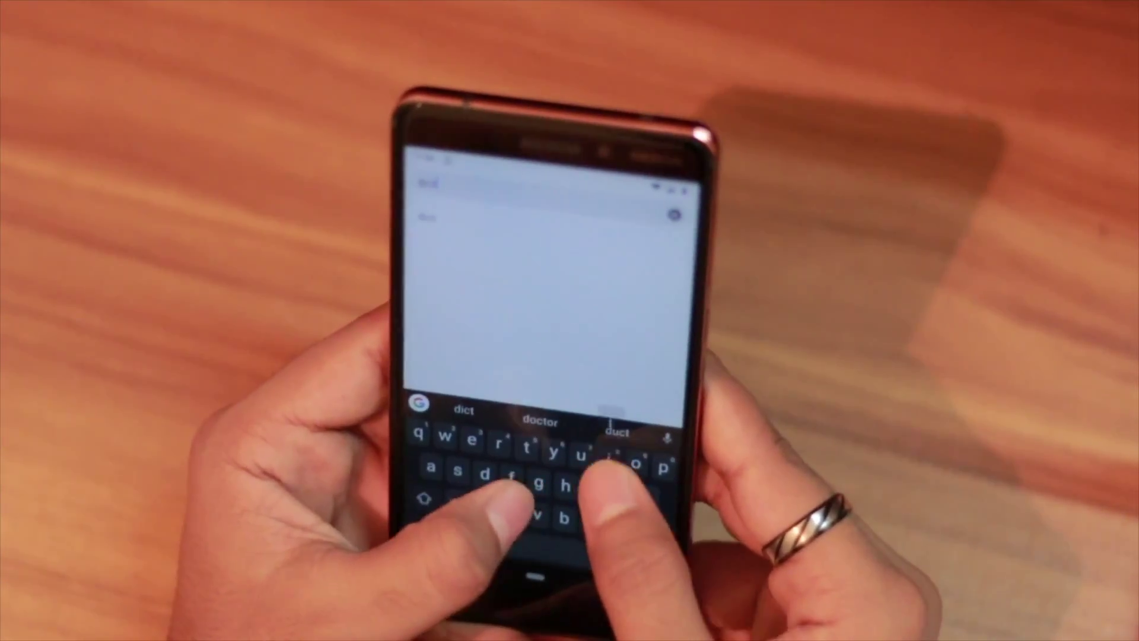